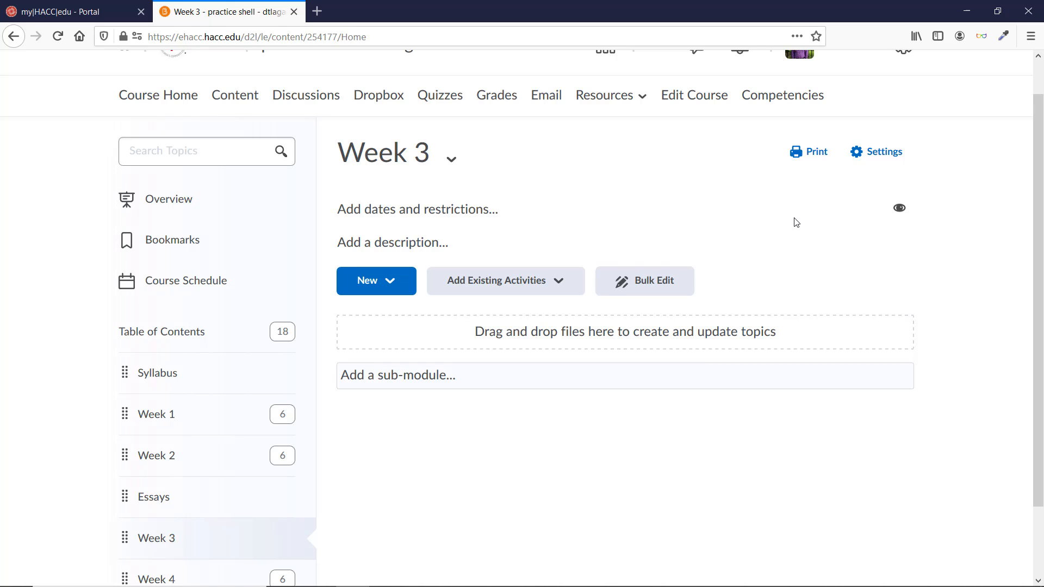
Create a new file in the Week 3 module and title it "beach"
{"action": "left_click", "coordinate": [391, 283]}
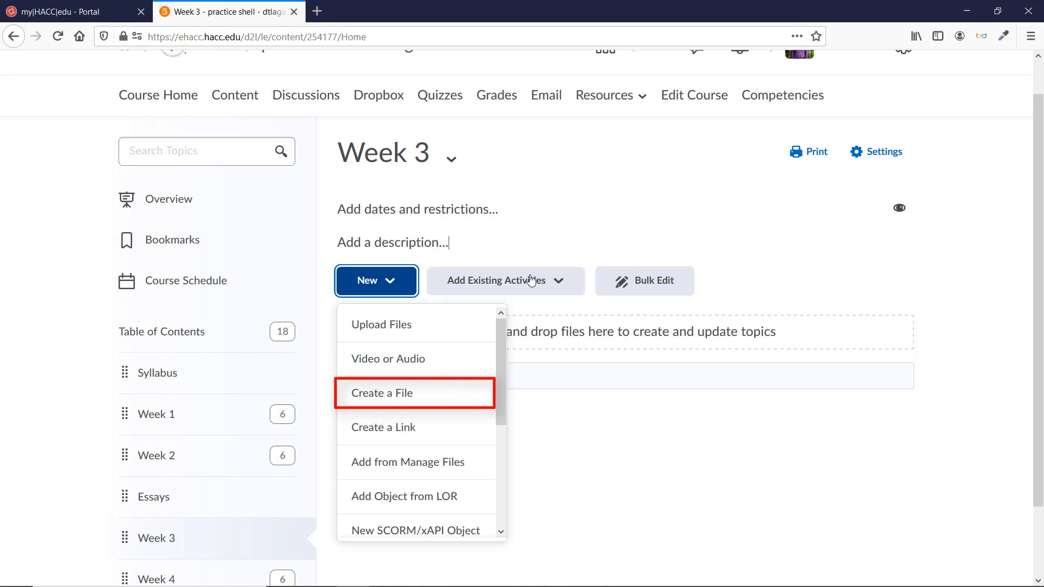
{"action": "left_click", "coordinate": [434, 393]}
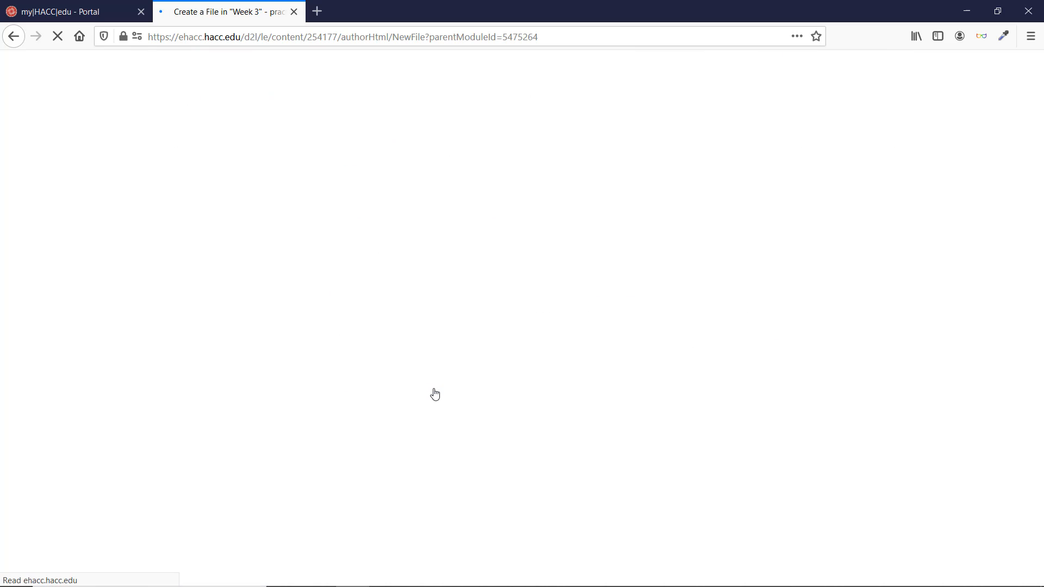
{"action": "left_click", "coordinate": [272, 229]}
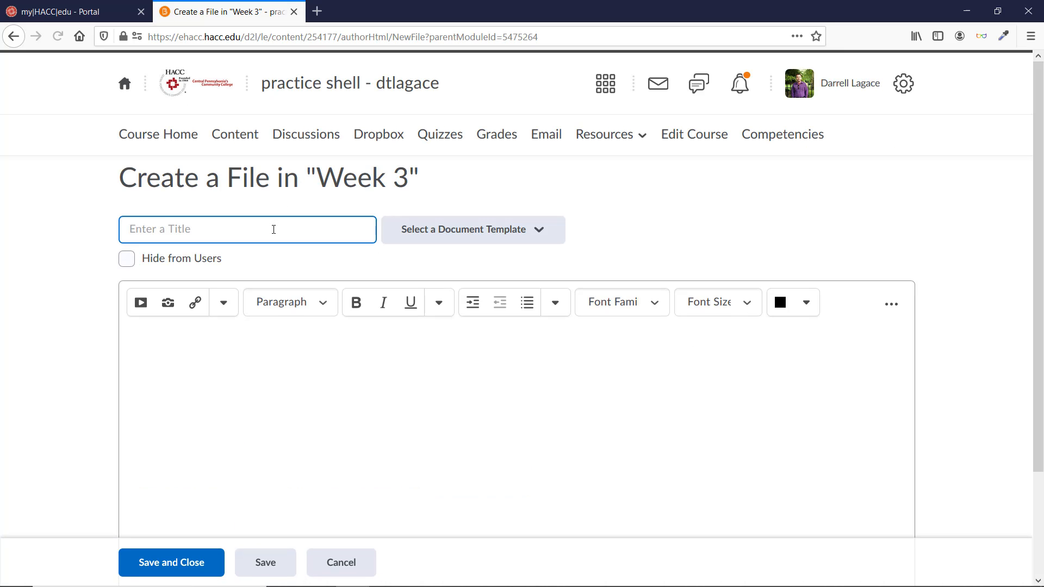
{"action": "type", "text": "beach"}
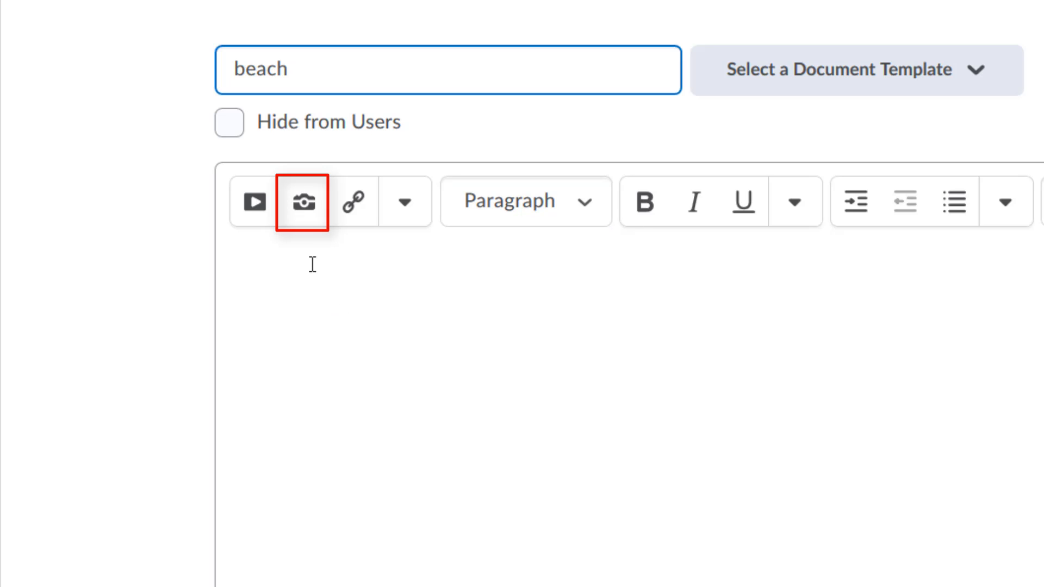
Upload the image nBq0Gth.jpg from the computer's Images folder and add it to the page body
{"action": "left_click", "coordinate": [304, 201]}
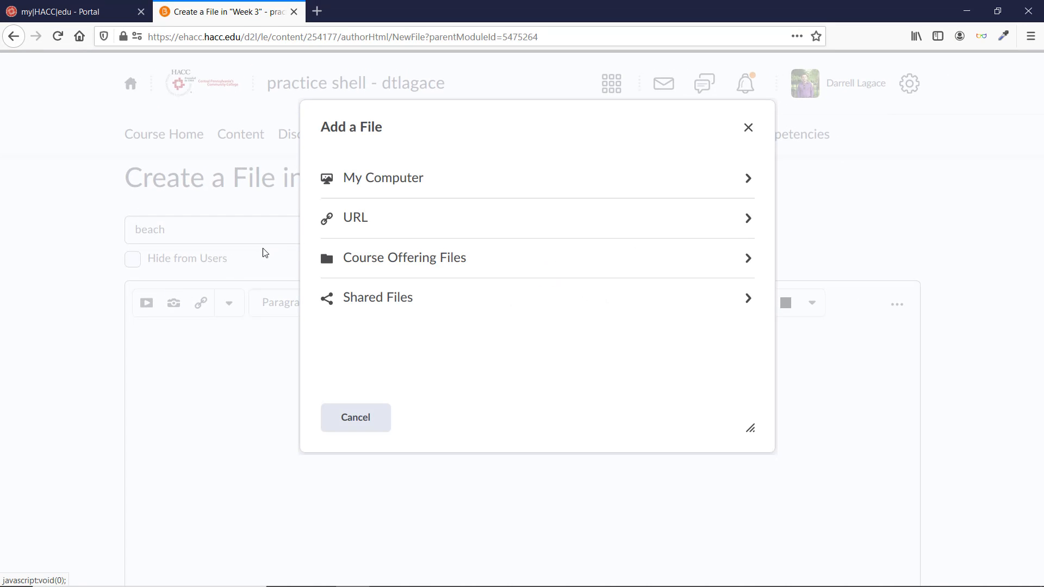
{"action": "left_click", "coordinate": [431, 171]}
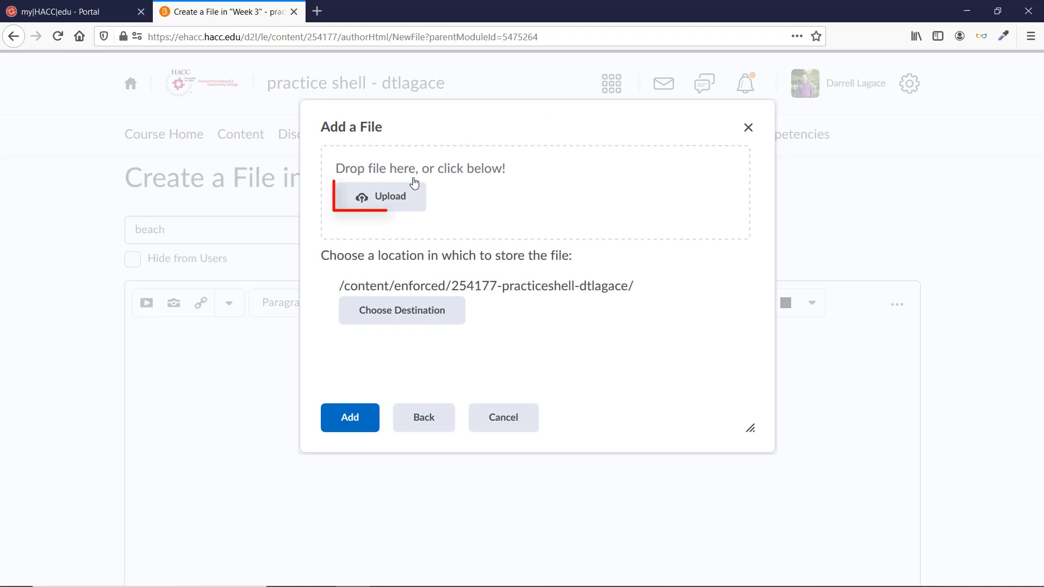
{"action": "left_click", "coordinate": [390, 200]}
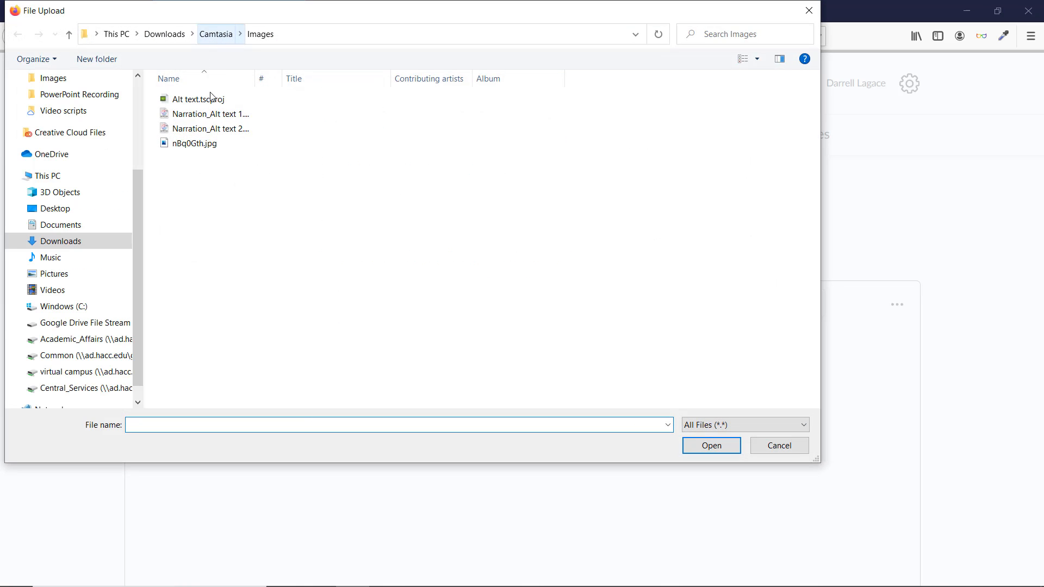
{"action": "left_click", "coordinate": [200, 147]}
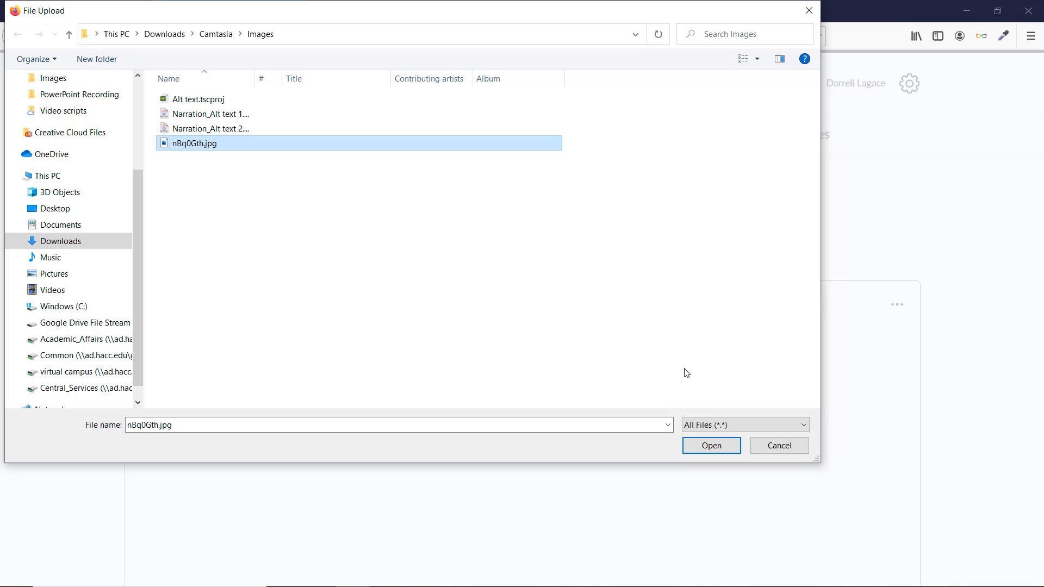
{"action": "left_click", "coordinate": [706, 446]}
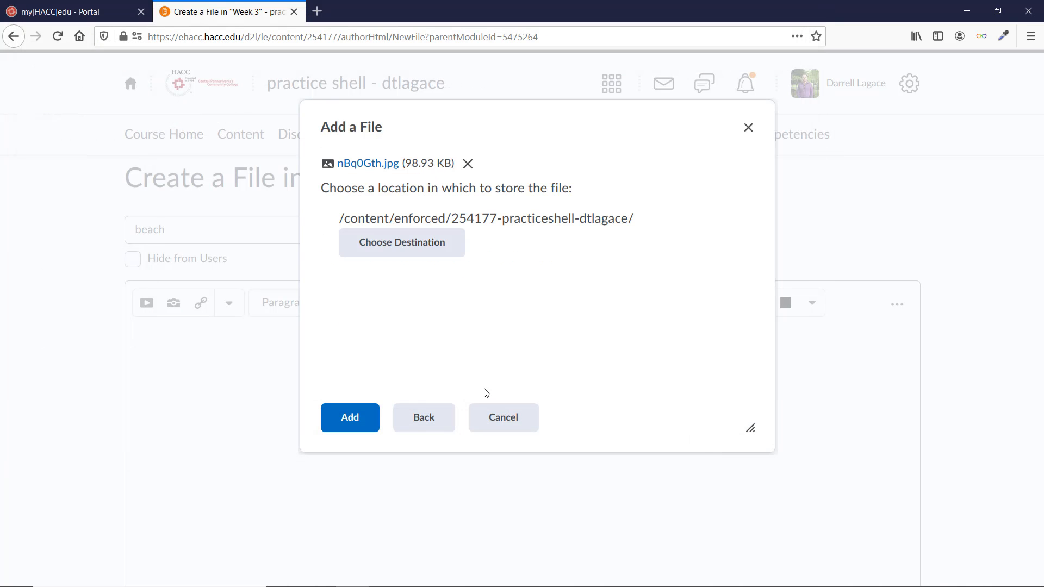
{"action": "left_click", "coordinate": [346, 423]}
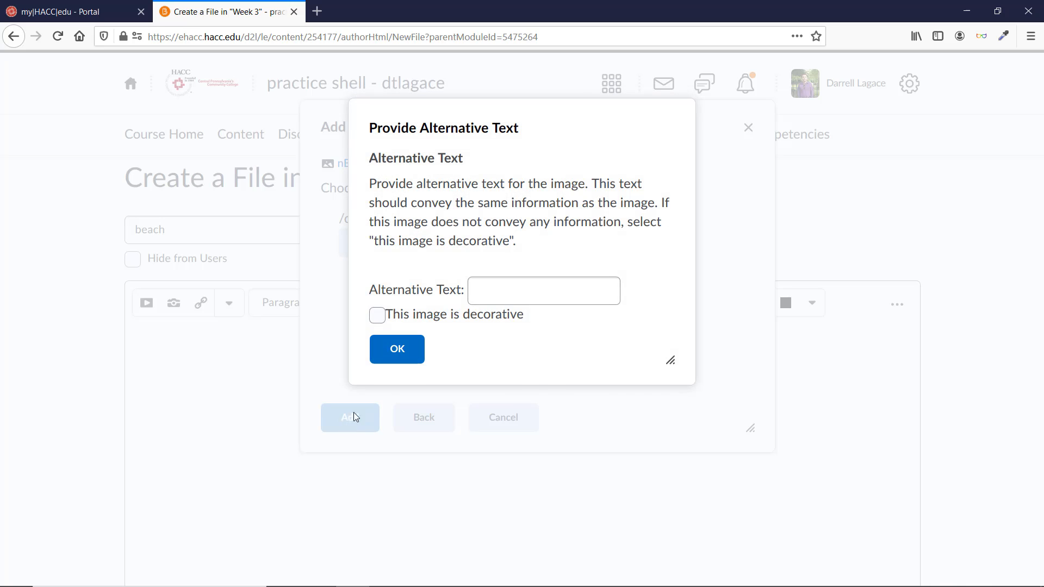
Enter alternative text starting "About two dozen men and women pose for a photo on the beach" and overwrite the existing image file
{"action": "left_click", "coordinate": [539, 298]}
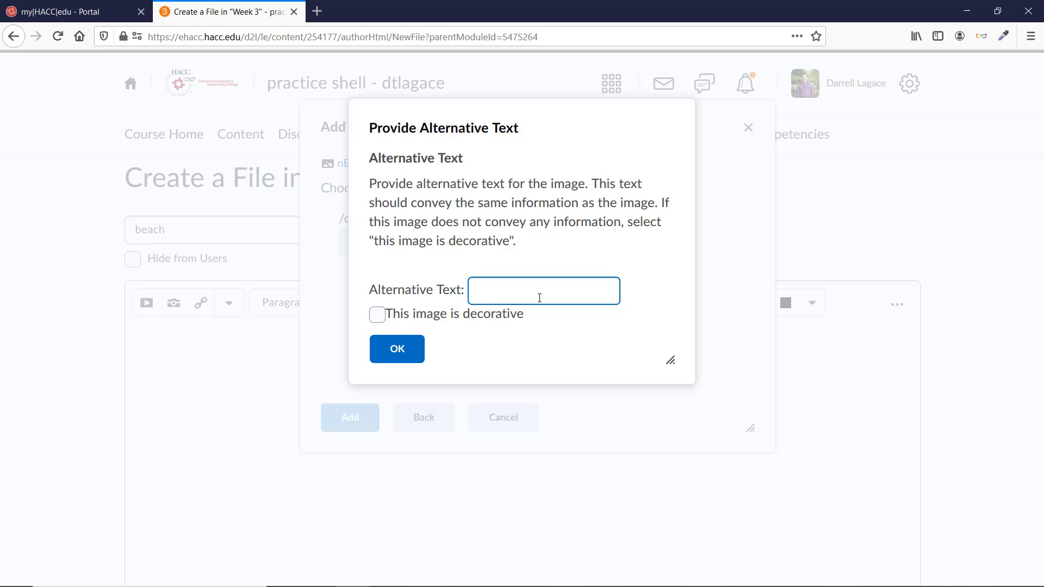
{"action": "type", "text": "men show their stomachs."}
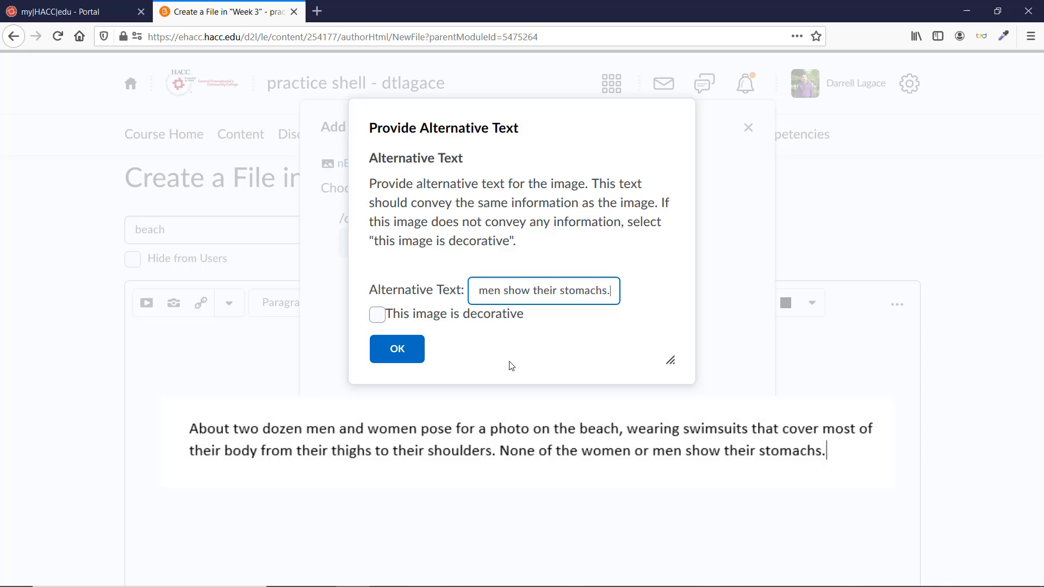
{"action": "left_click", "coordinate": [397, 351]}
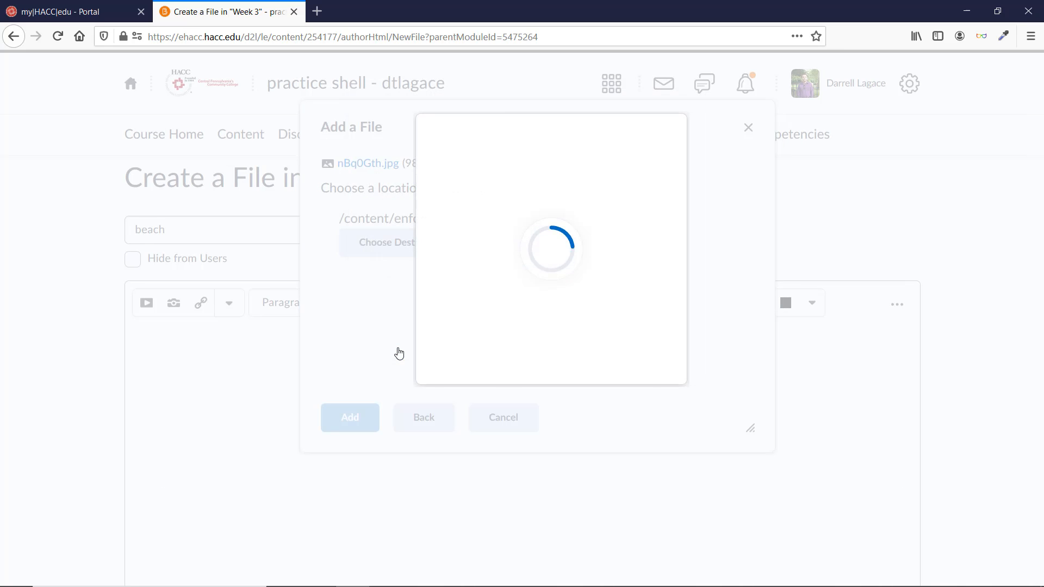
{"action": "left_click", "coordinate": [444, 237]}
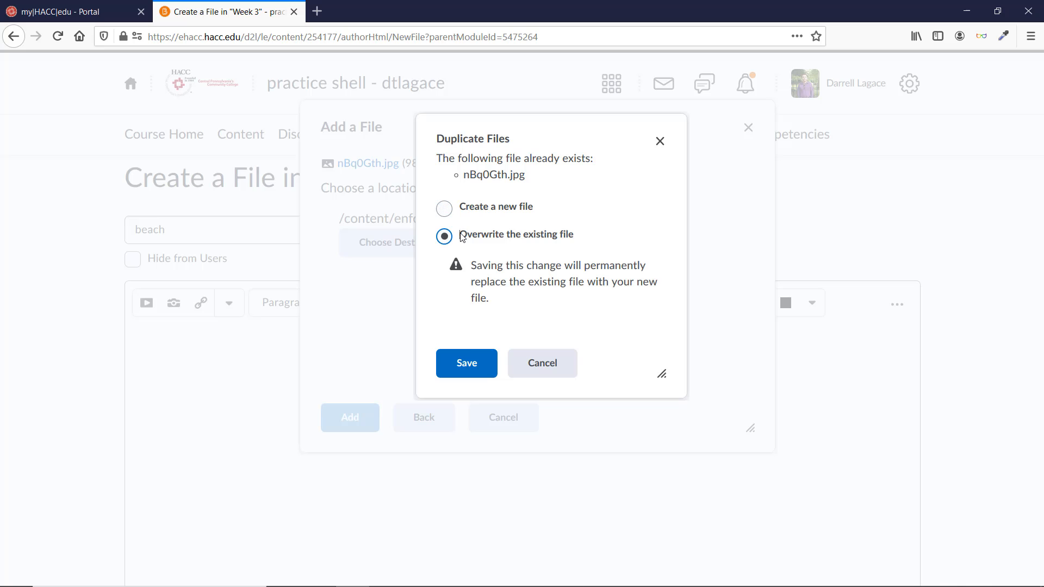
{"action": "left_click", "coordinate": [465, 364]}
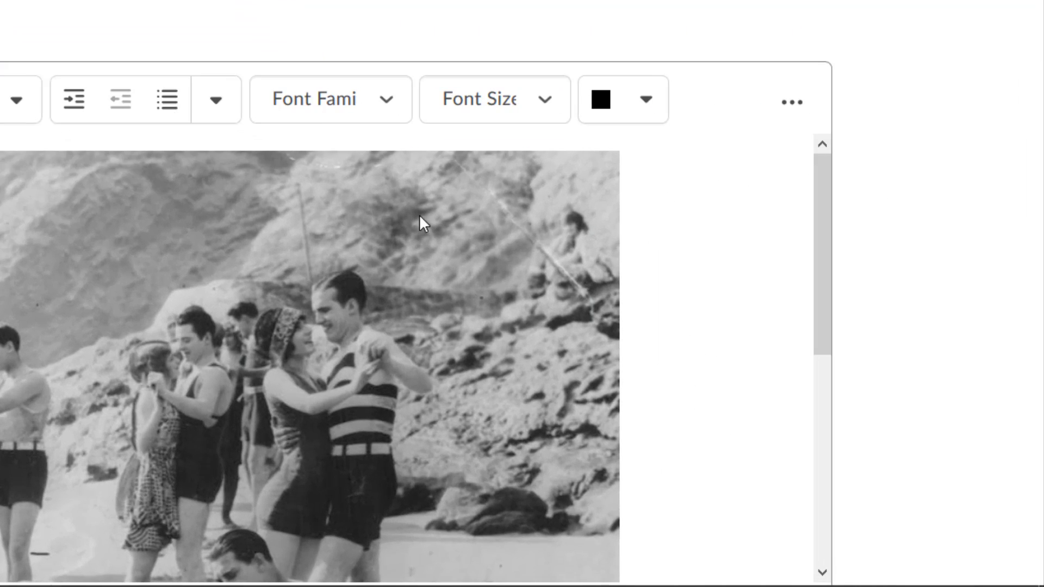
Add a paragraph below the image starting "About two dozen men and women pose for a photo on the beach, wearing swimsuits"
{"action": "mouse_move", "coordinate": [647, 399]}
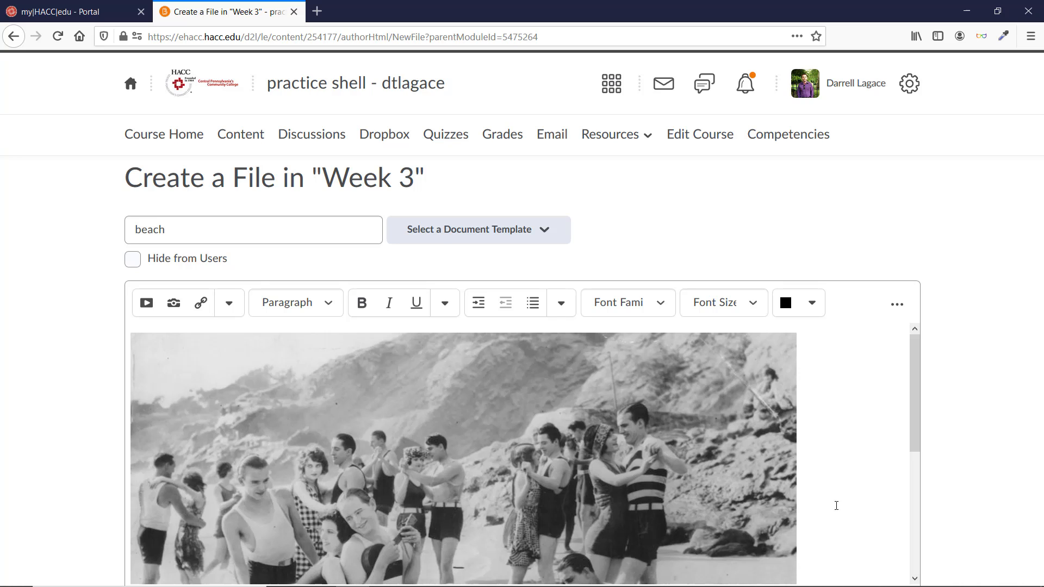
{"action": "scroll", "coordinate": [818, 515], "scroll_direction": "down", "scroll_amount": 5}
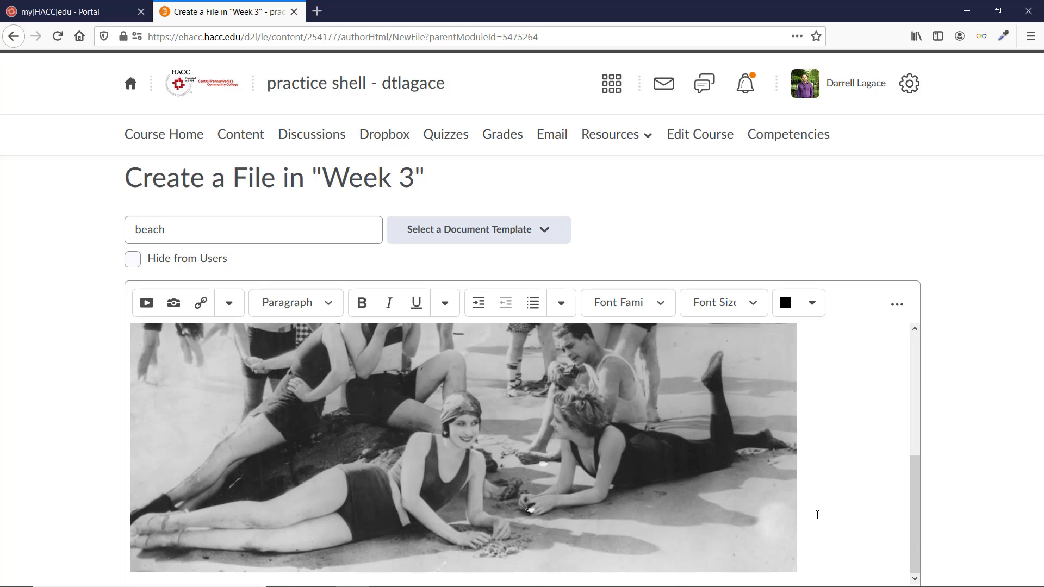
{"action": "key", "text": "Return"}
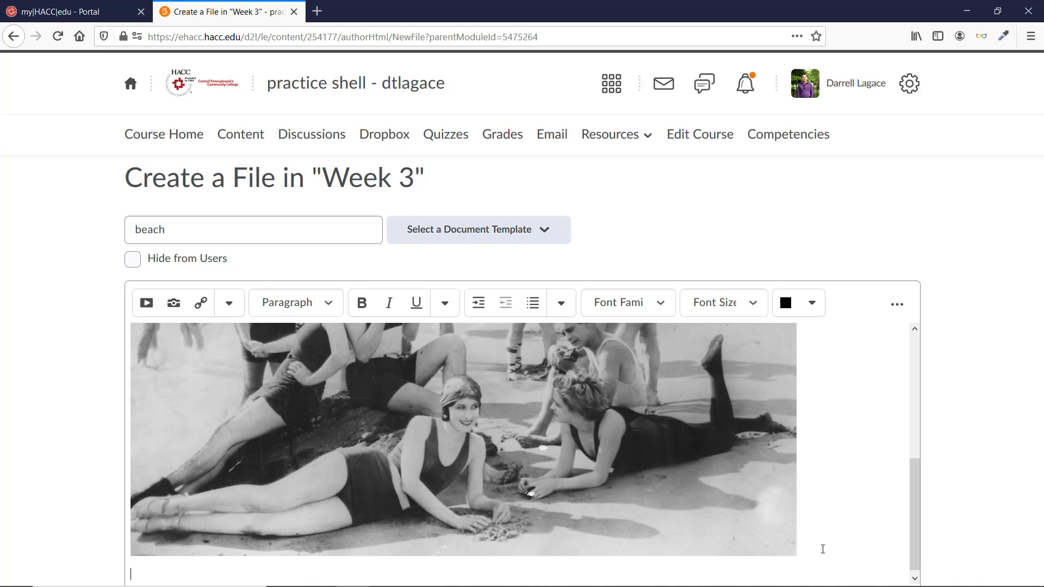
{"action": "type", "text": "About two dozen men and women pose for a photo on the beach, wearing swimsuits that cover most of their body from their thighs to their shoulders. None of the women or men show their stomachs."}
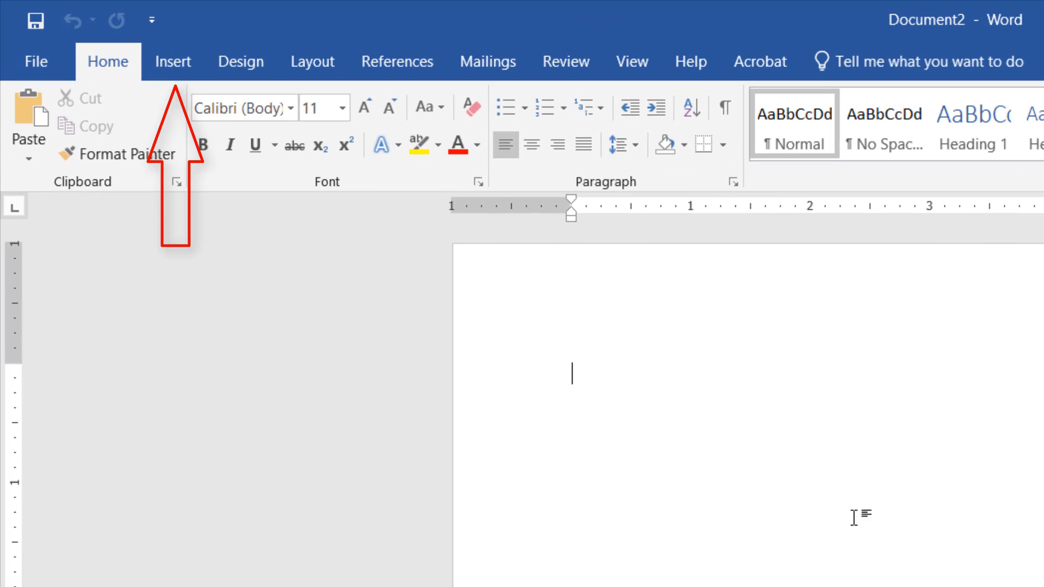
Switch to the blank Word document and insert the picture nBq0Gth.jpg from the Images folder
{"action": "left_click", "coordinate": [168, 52]}
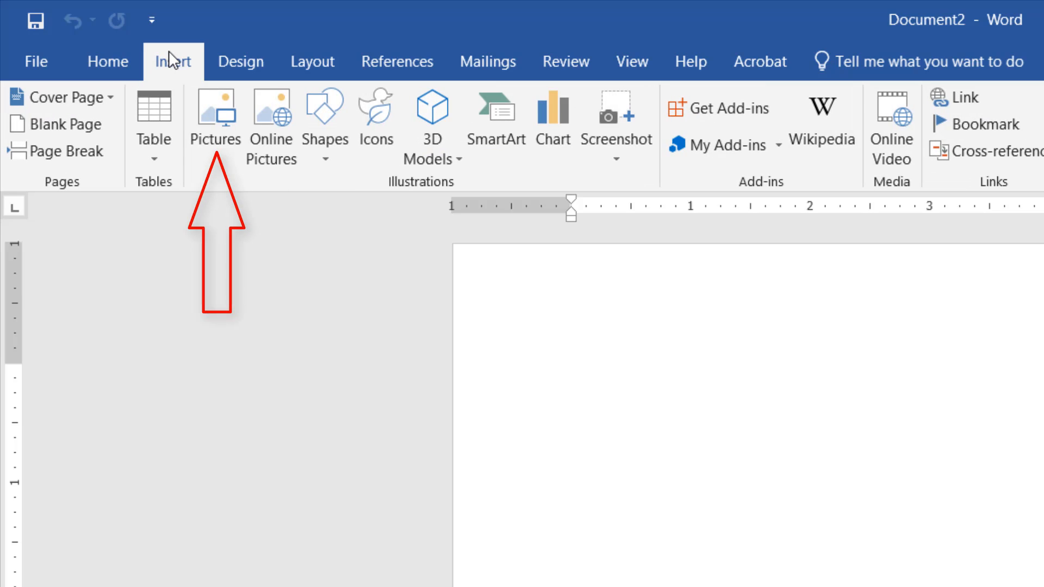
{"action": "left_click", "coordinate": [217, 112]}
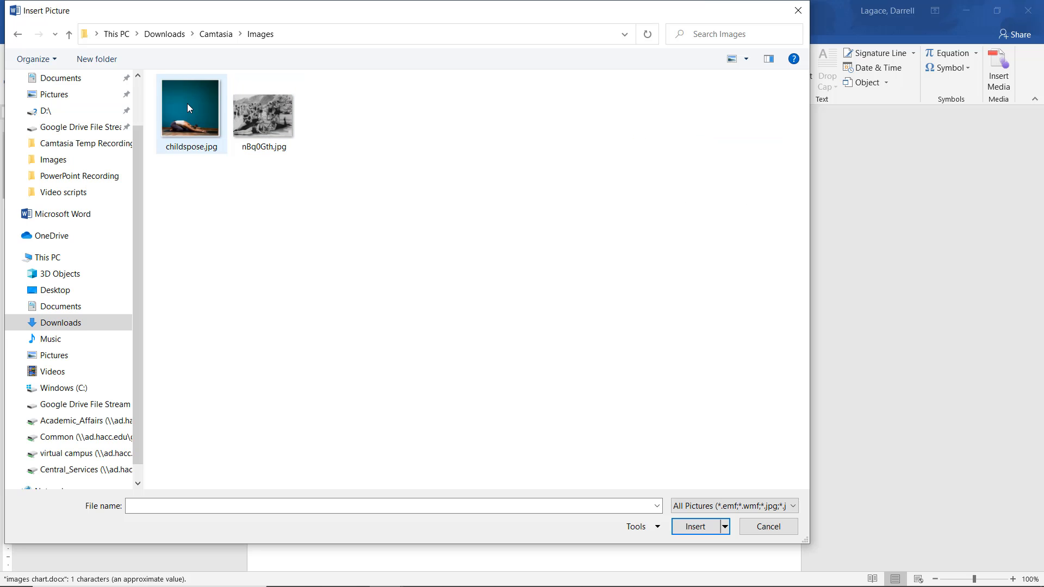
{"action": "double_click", "coordinate": [270, 122]}
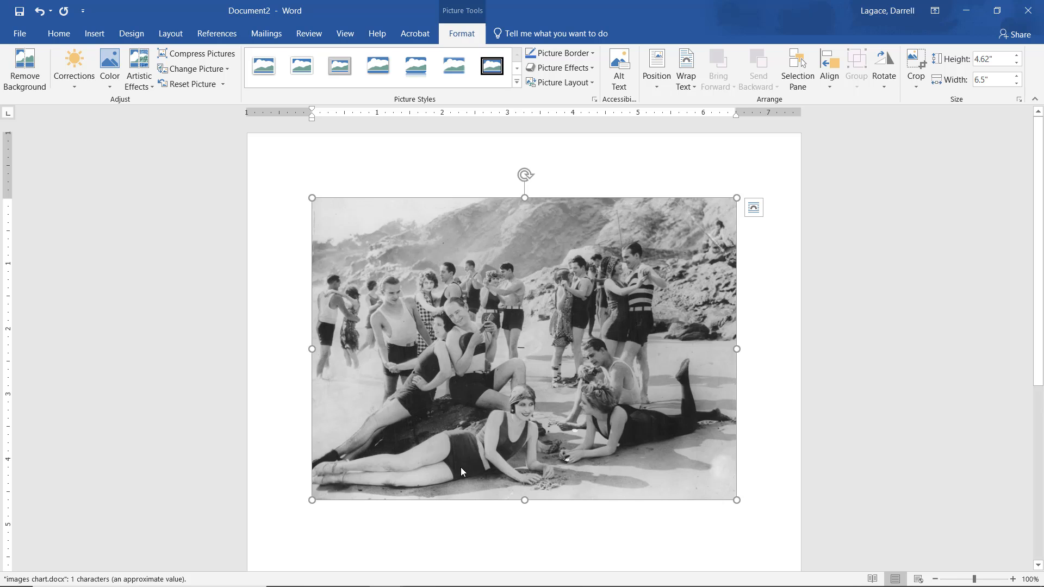
Paste the copied beach description, ending "None of the women or men show their stomachs.", as the picture's alt text
{"action": "left_click", "coordinate": [755, 531]}
{"action": "double_click", "coordinate": [669, 367]}
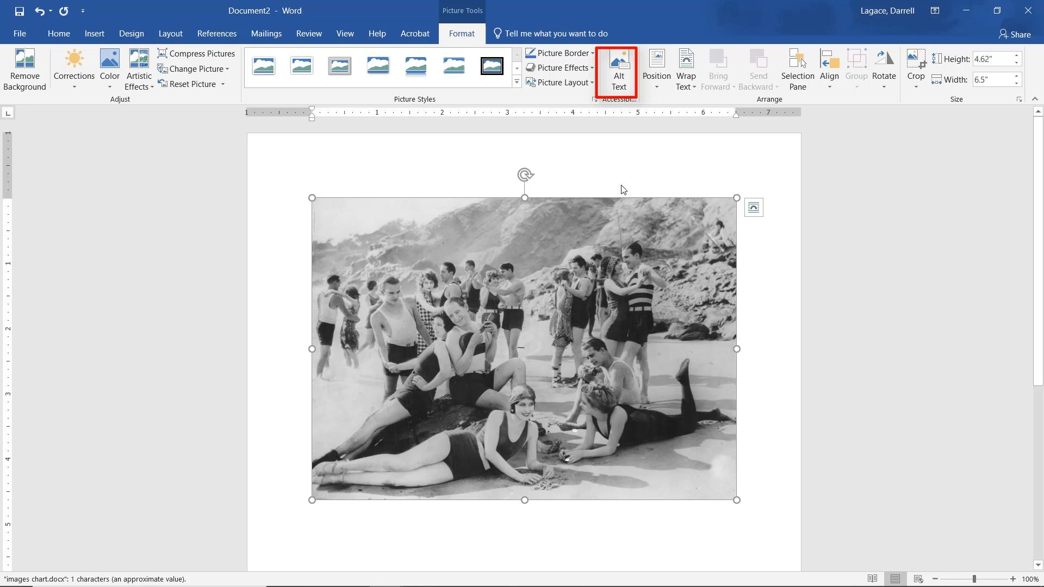
{"action": "left_click", "coordinate": [621, 50]}
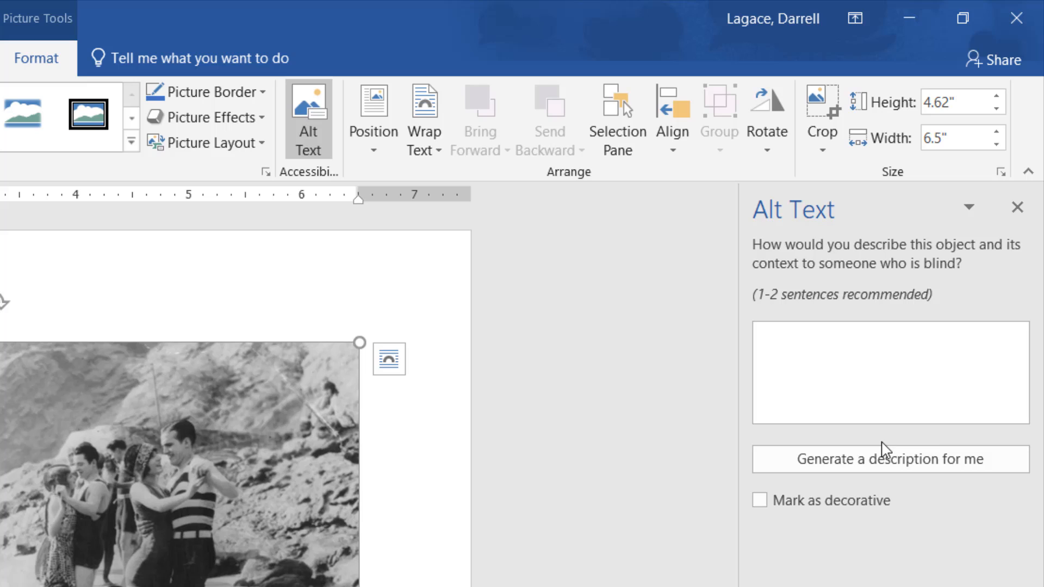
{"action": "left_click", "coordinate": [867, 390]}
{"action": "key", "text": "ctrl+v"}
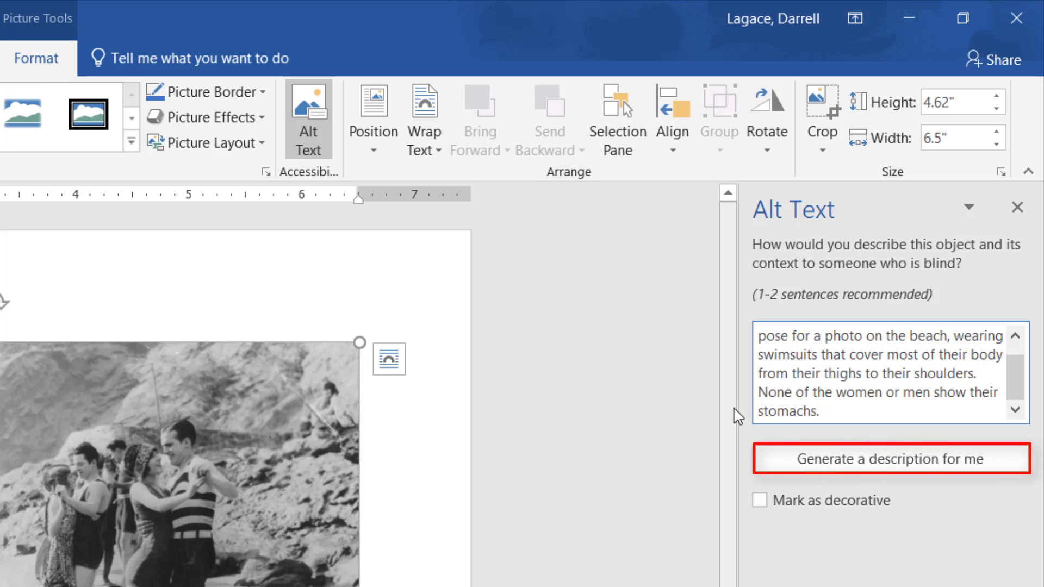
Copy and clear the picture's alt text, and have Word generate a description automatically instead
{"action": "key", "text": "ctrl+a"}
{"action": "key", "text": "ctrl+c"}
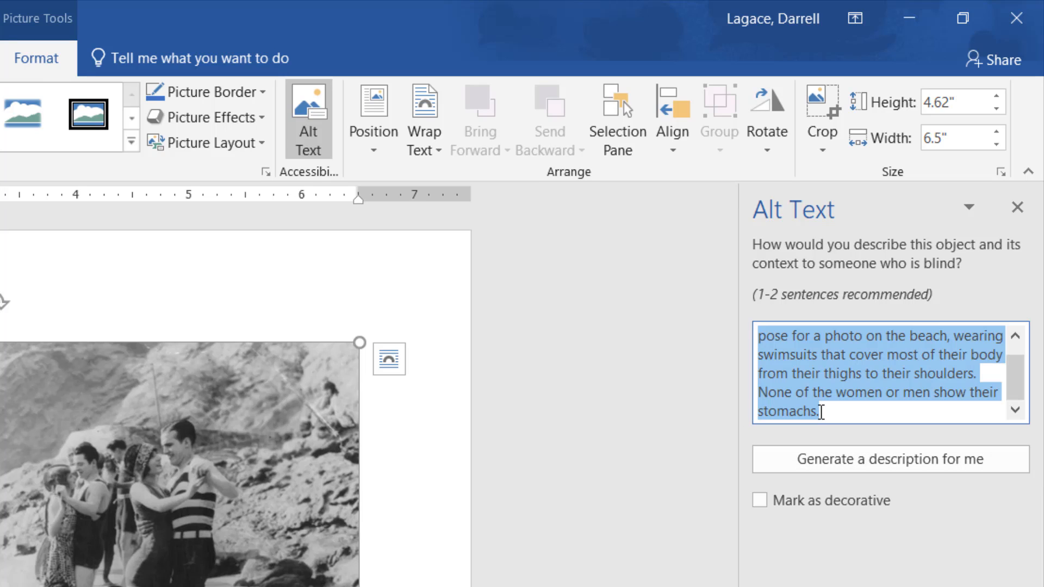
{"action": "key", "text": "Delete"}
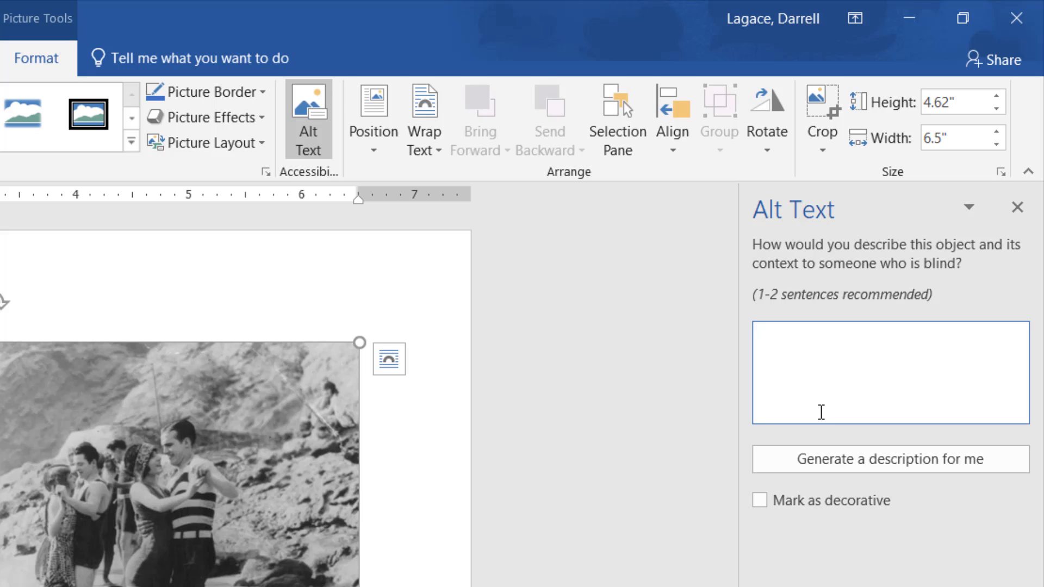
{"action": "left_click", "coordinate": [836, 460]}
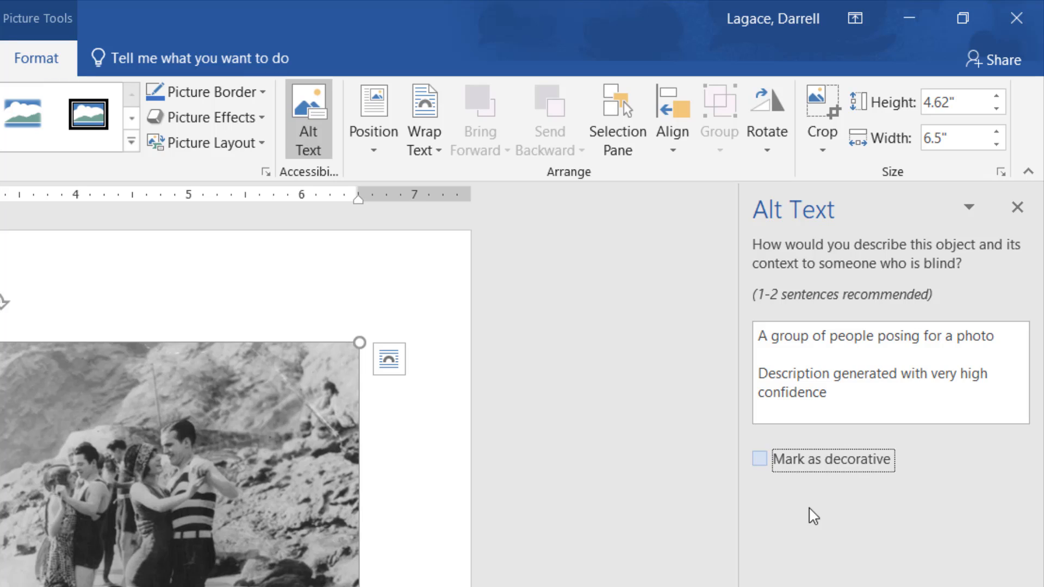
Replace the picture's generated alt text with the copied description ending "None of the women or men show their stomachs."
{"action": "double_click", "coordinate": [845, 379]}
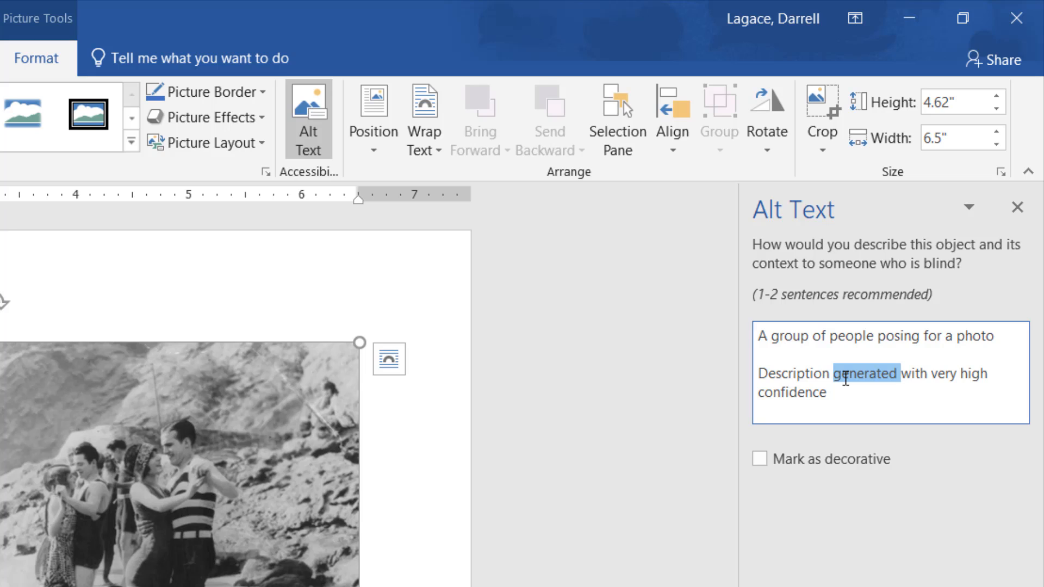
{"action": "key", "text": "ctrl+a"}
{"action": "key", "text": "ctrl+v"}
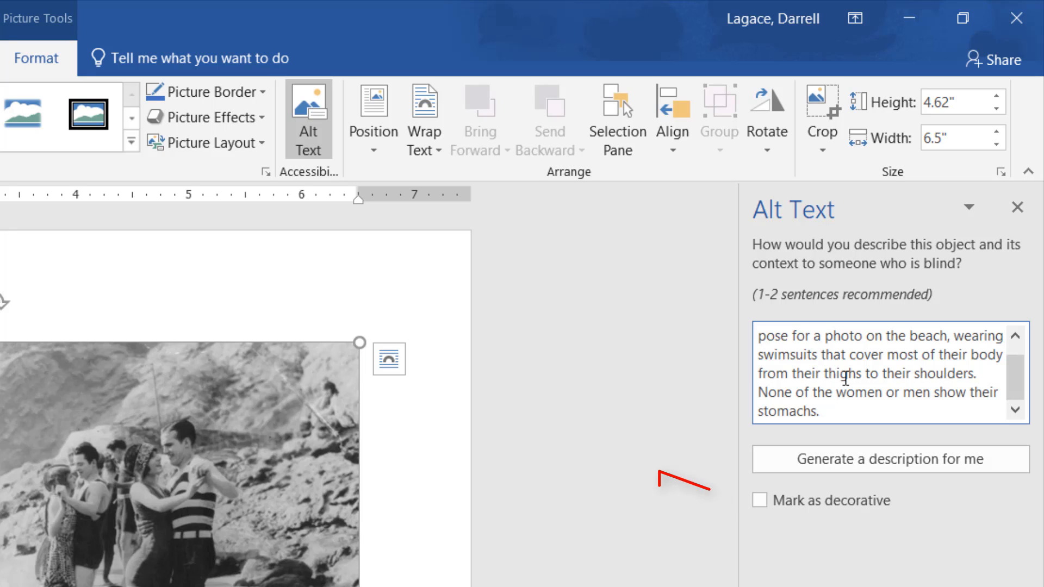